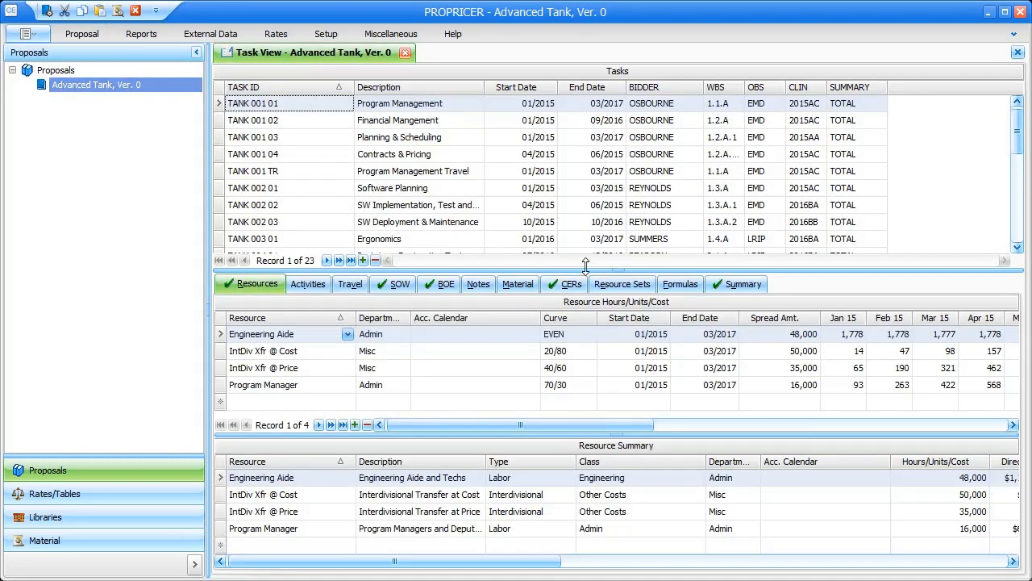
# - Enlarge the lower panels and add a Type column to the Tasks grid
pyautogui.moveTo(570, 269); pyautogui.dragTo(596, 224)
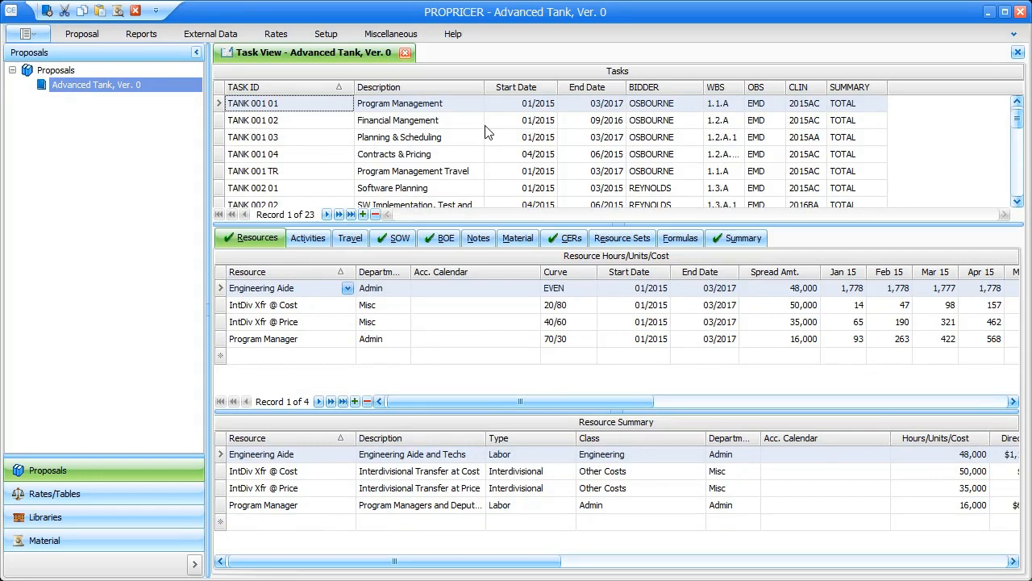
pyautogui.rightClick(481, 124)
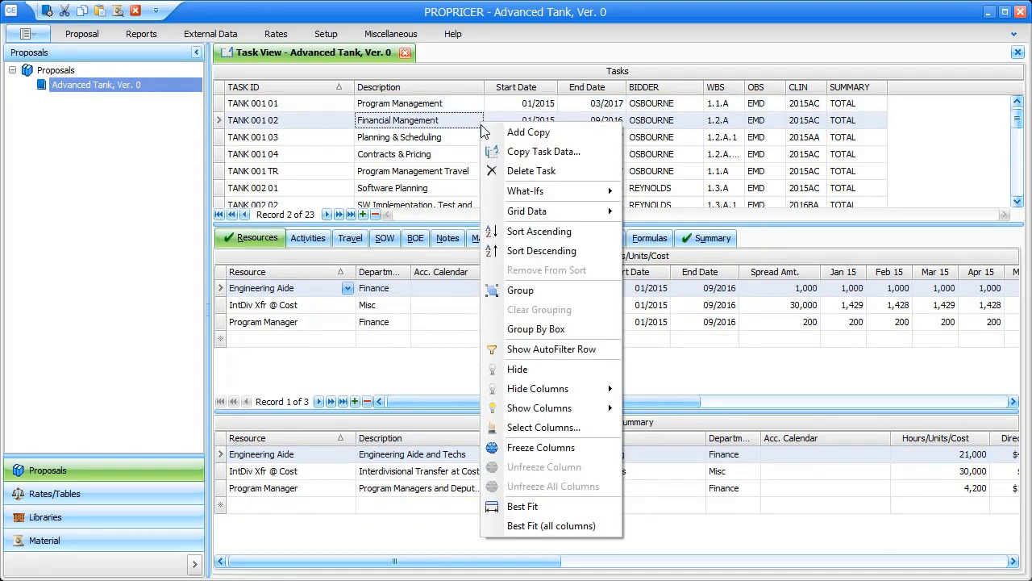
pyautogui.click(604, 428)
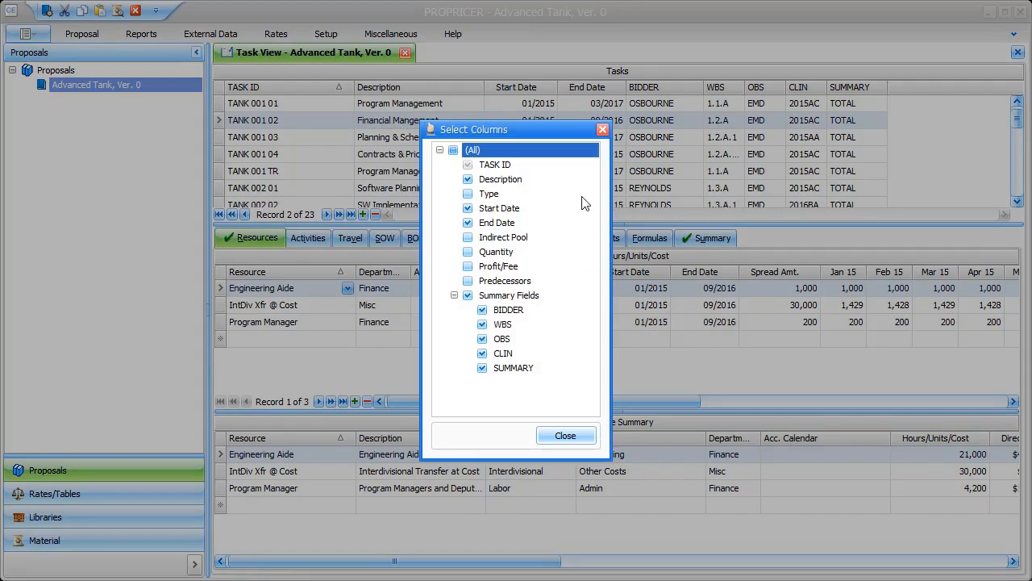
pyautogui.click(468, 195)
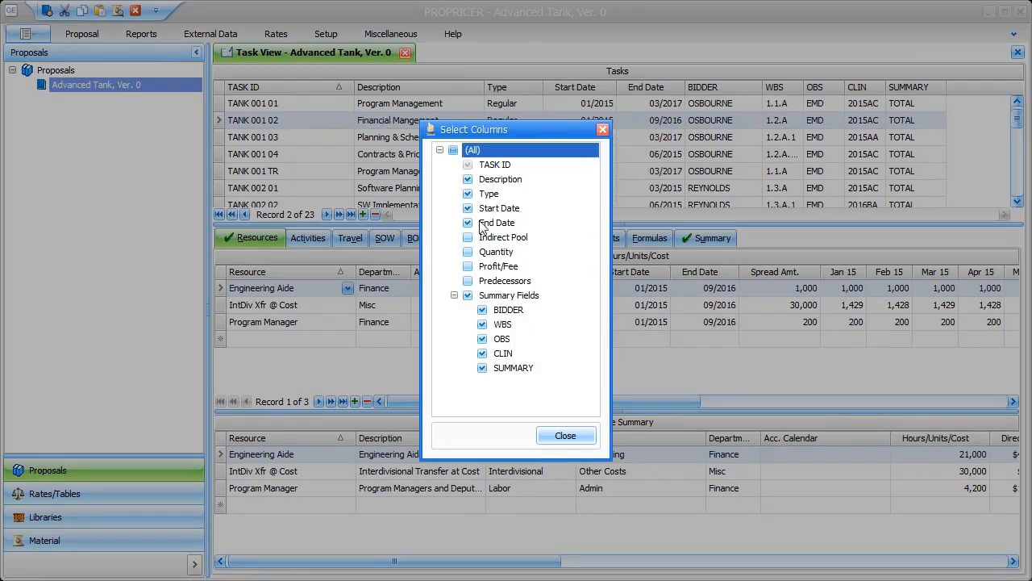
pyautogui.click(565, 435)
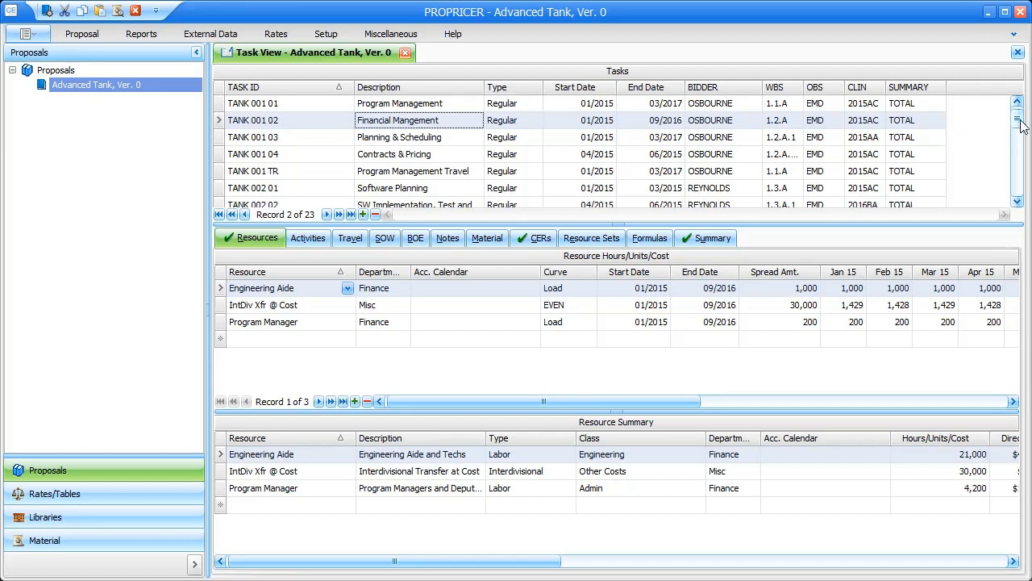
# - Add task TANK 005 01a as a Summary task described 'Warranty Costs'
pyautogui.moveTo(1020, 125); pyautogui.dragTo(1020, 188)
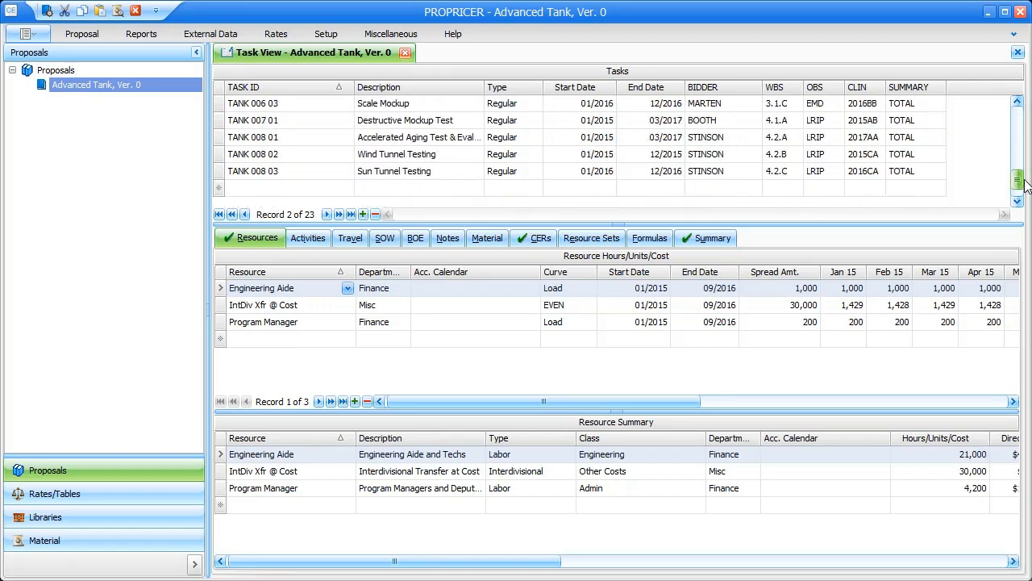
pyautogui.click(306, 187)
pyautogui.write('TAN')
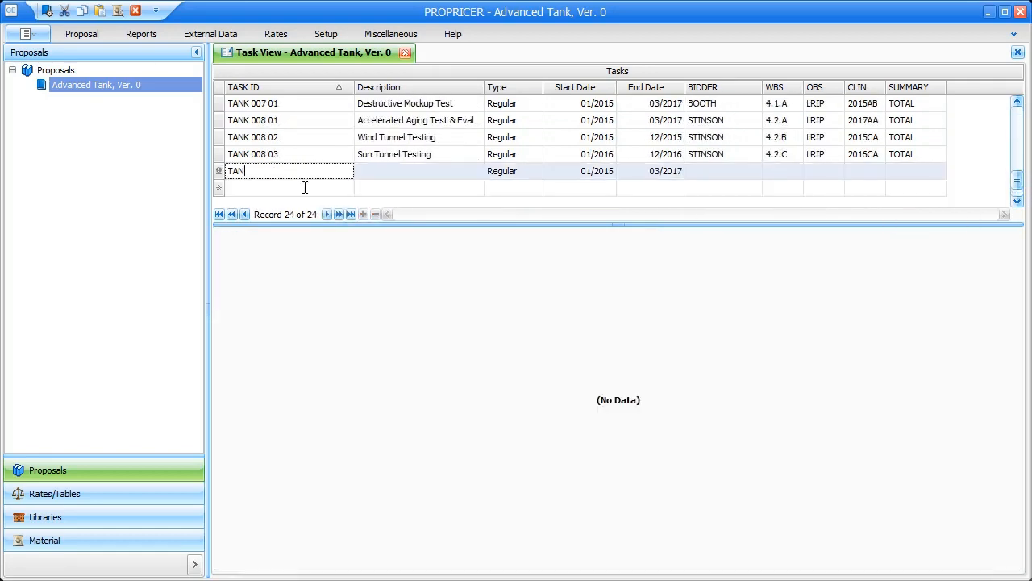
pyautogui.write('K 005 01a')
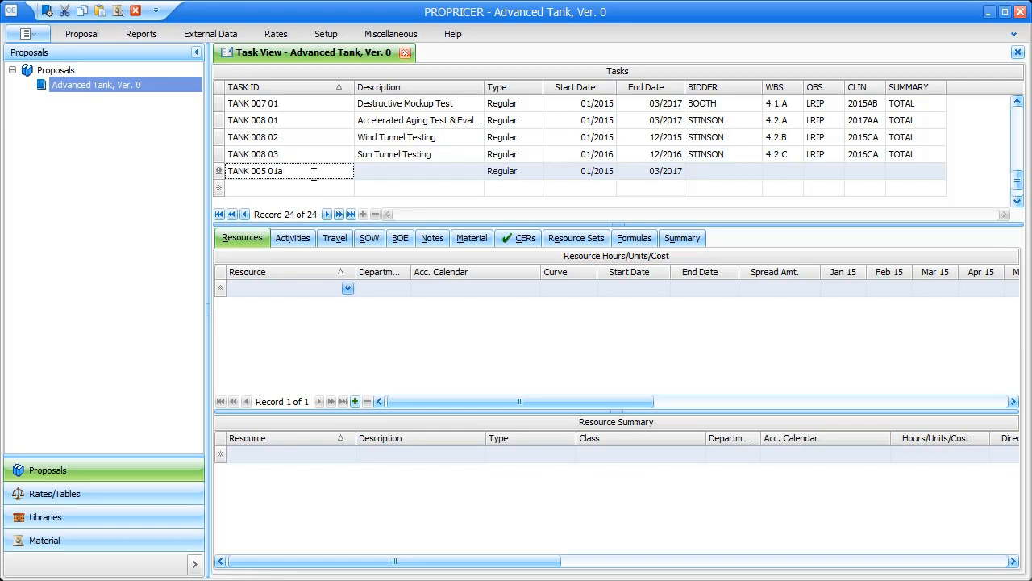
pyautogui.click(525, 175)
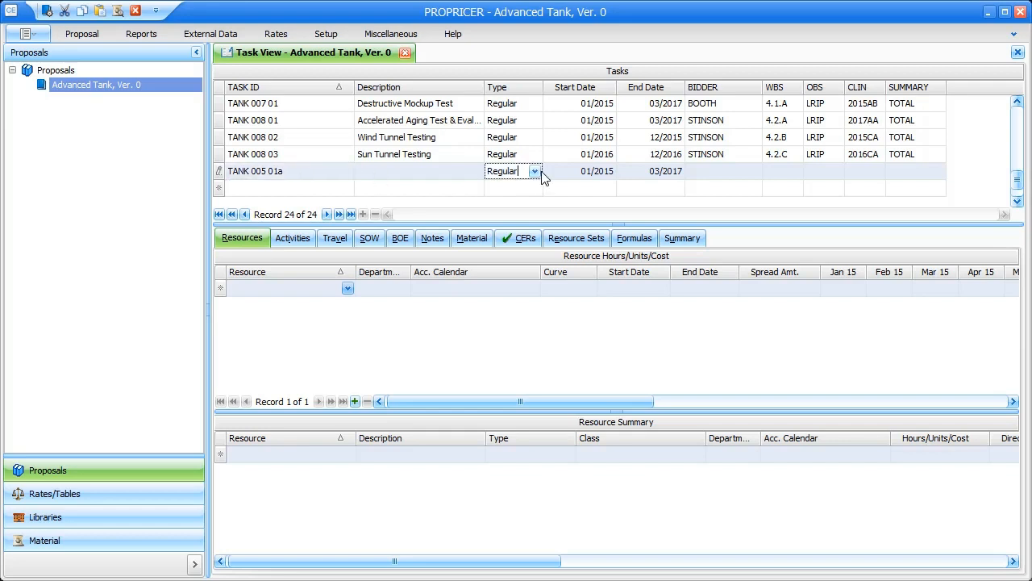
pyautogui.click(536, 176)
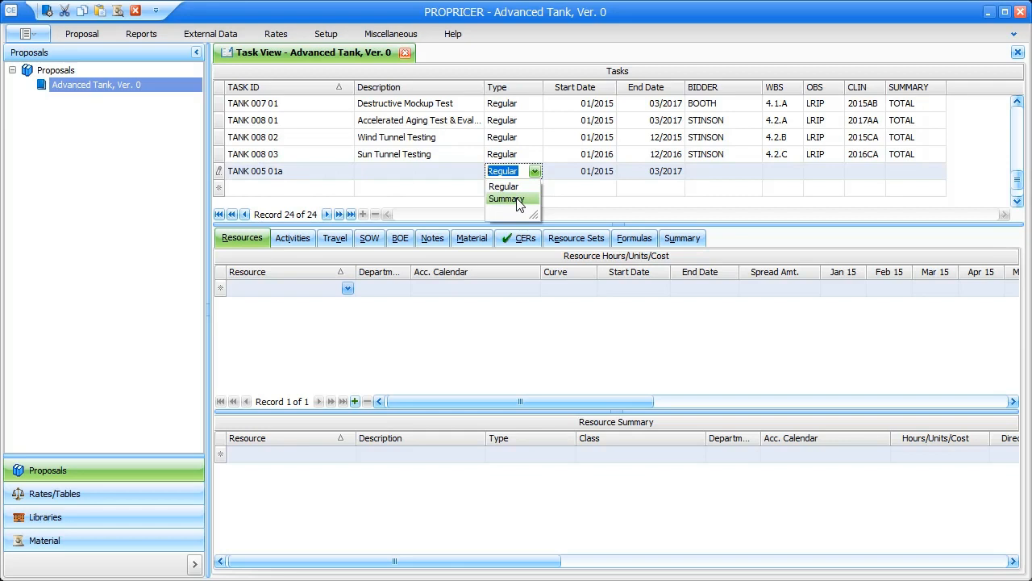
pyautogui.click(519, 202)
pyautogui.click(415, 176)
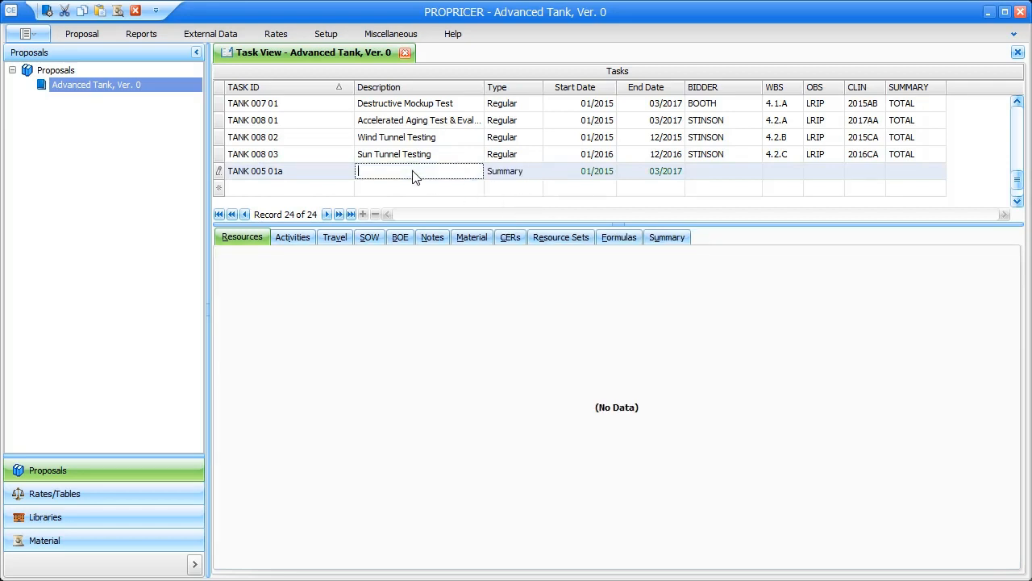
pyautogui.write('Warranty Costs')
# - Assign a bidder and WBS element 2.3.A to the new task
pyautogui.press('Tab')
pyautogui.press('Tab')
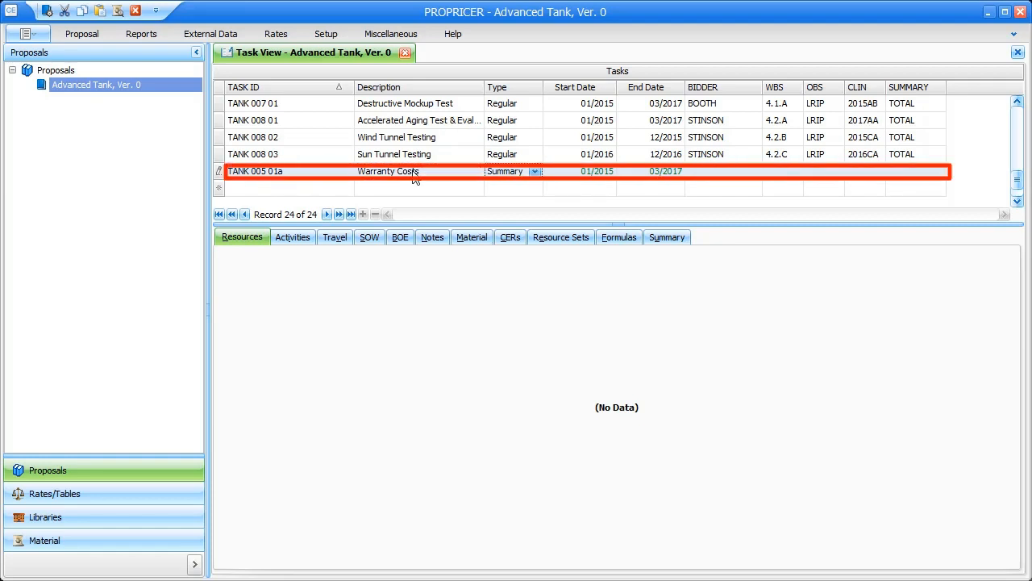
pyautogui.press('Tab')
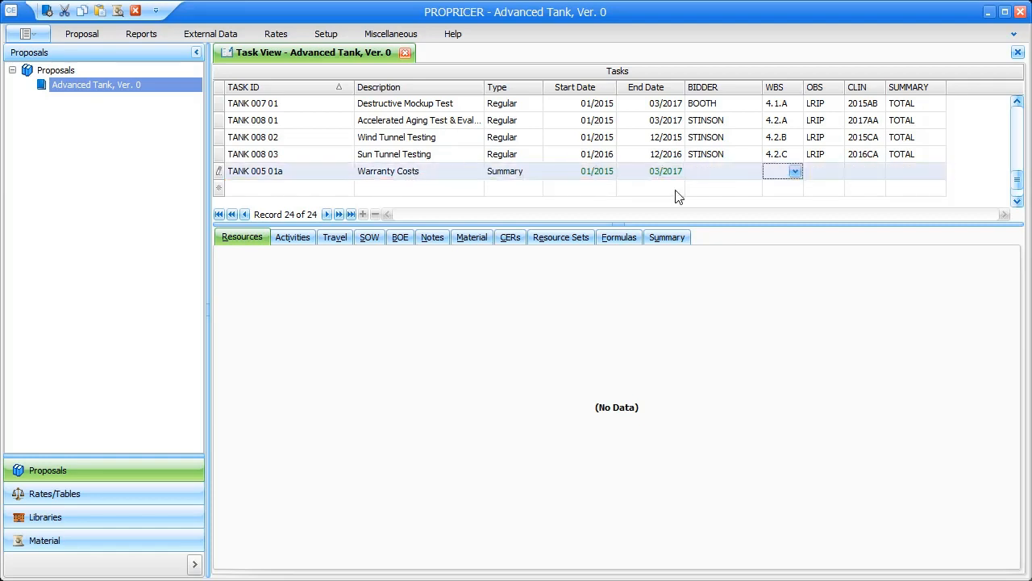
pyautogui.click(756, 172)
pyautogui.click(754, 172)
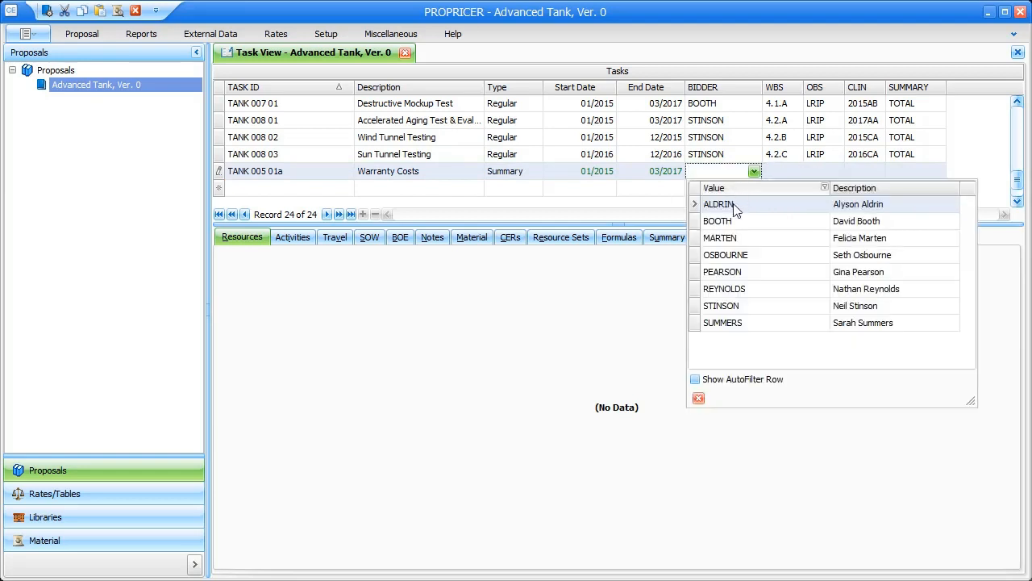
pyautogui.click(730, 204)
pyautogui.press('Tab')
pyautogui.click(796, 172)
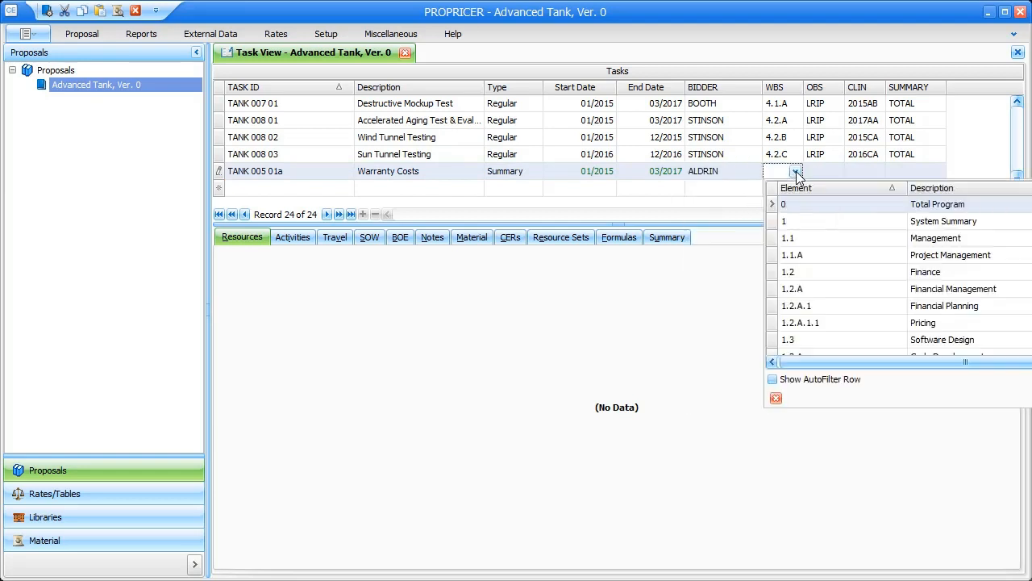
pyautogui.scroll(-7, 888, 258)
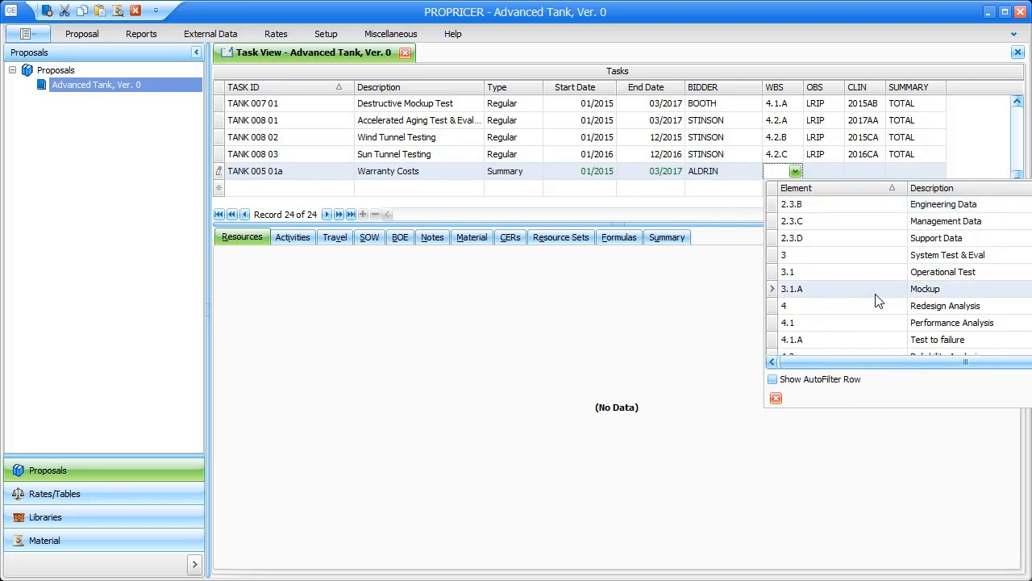
pyautogui.scroll(1, 841, 214)
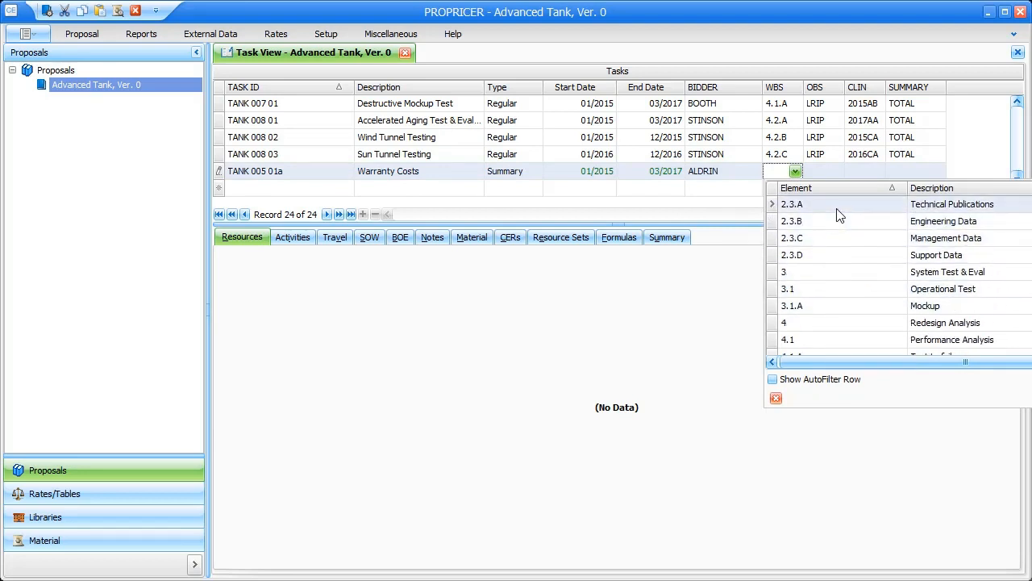
pyautogui.click(835, 208)
pyautogui.press('Tab')
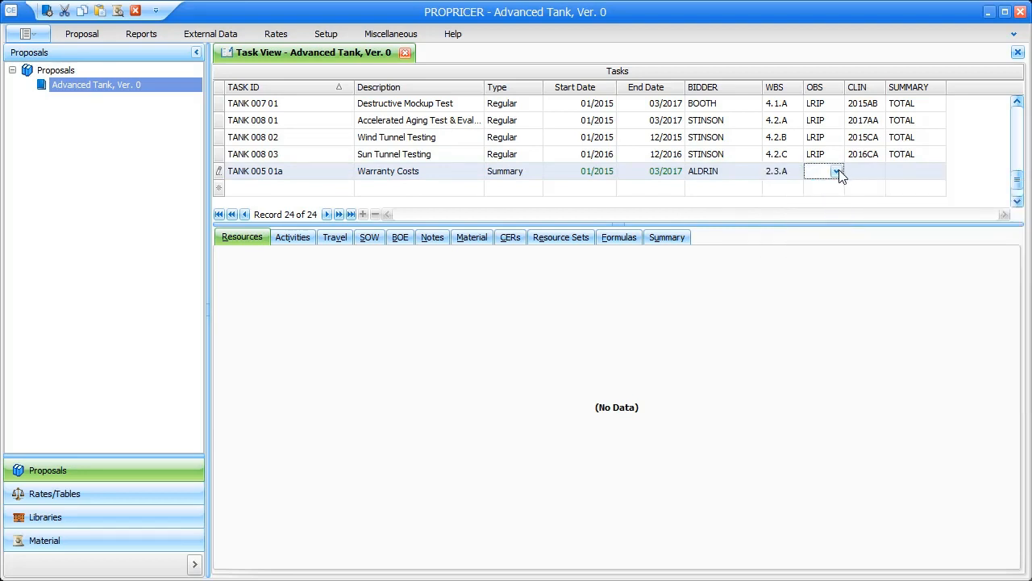
# - Set the task's OBS to IOT&E, CLIN to 2015AB and summary to TOTAL
pyautogui.click(839, 172)
pyautogui.scroll(-2, 847, 242)
pyautogui.click(866, 339)
pyautogui.click(874, 164)
pyautogui.write('@0')
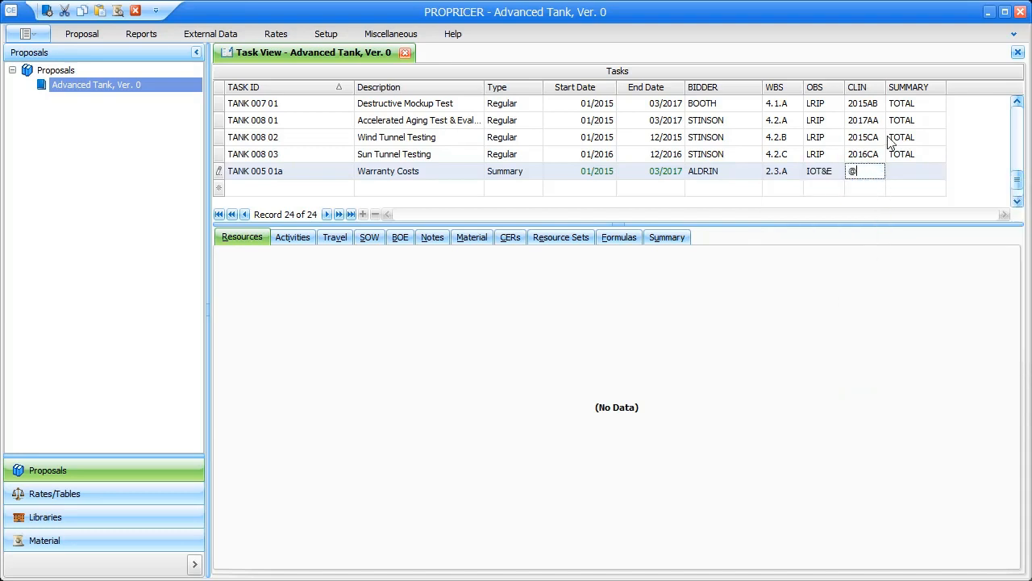
pyautogui.press('BackSpace')
pyautogui.press('BackSpace')
pyautogui.write('2015AB')
pyautogui.press('Tab')
pyautogui.write('T')
pyautogui.press('End')
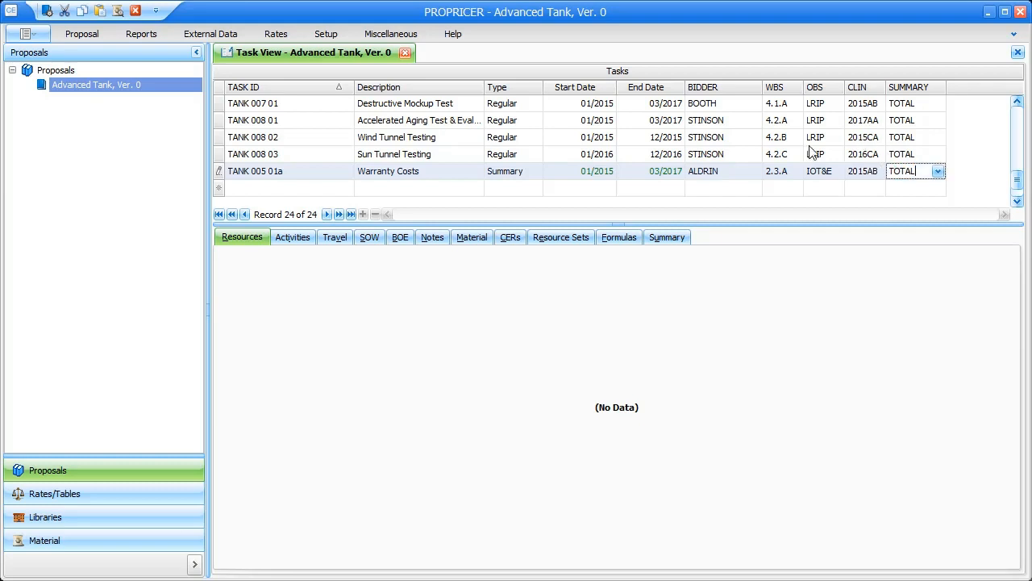
# - Commit the Warranty Costs row and start a new entry on its CERs tab
pyautogui.click(219, 172)
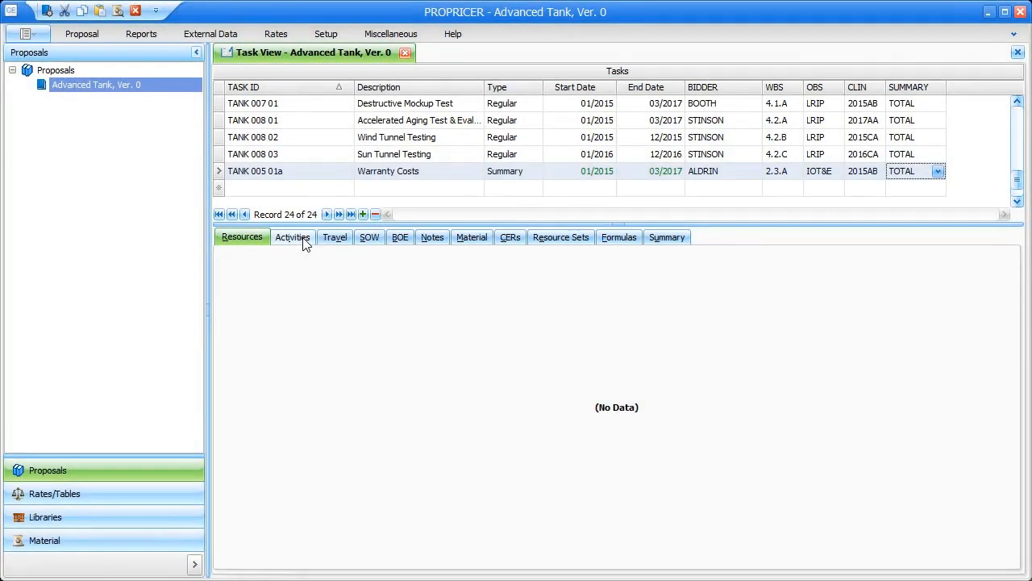
pyautogui.click(305, 242)
pyautogui.click(332, 242)
pyautogui.click(367, 238)
pyautogui.click(400, 239)
pyautogui.click(433, 238)
pyautogui.click(487, 238)
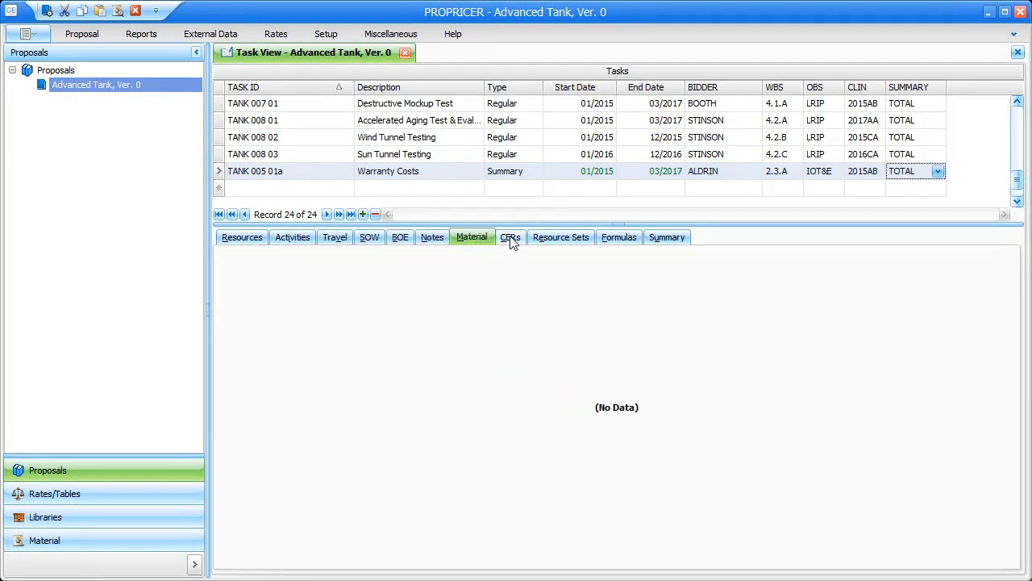
pyautogui.click(509, 239)
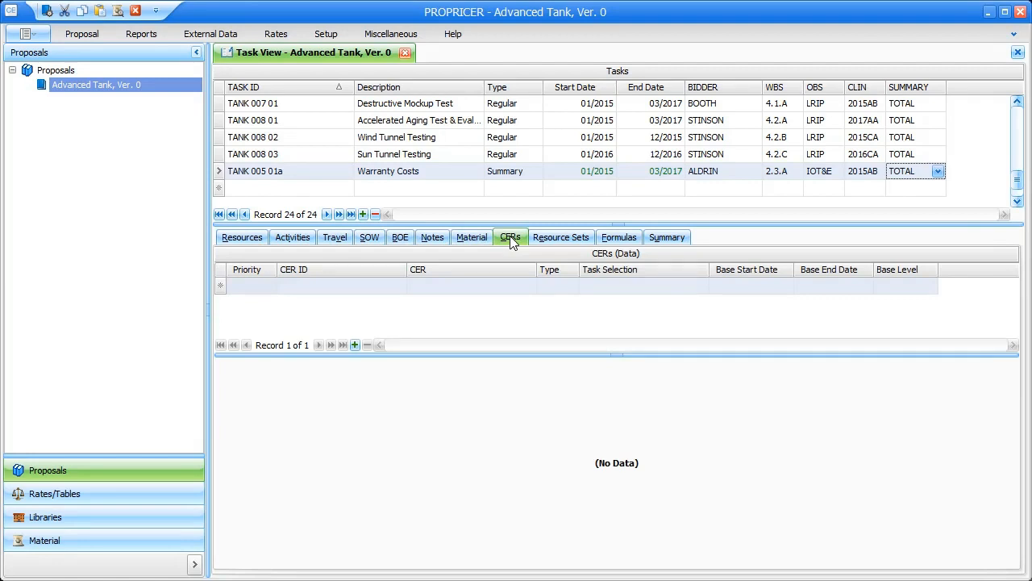
pyautogui.click(528, 288)
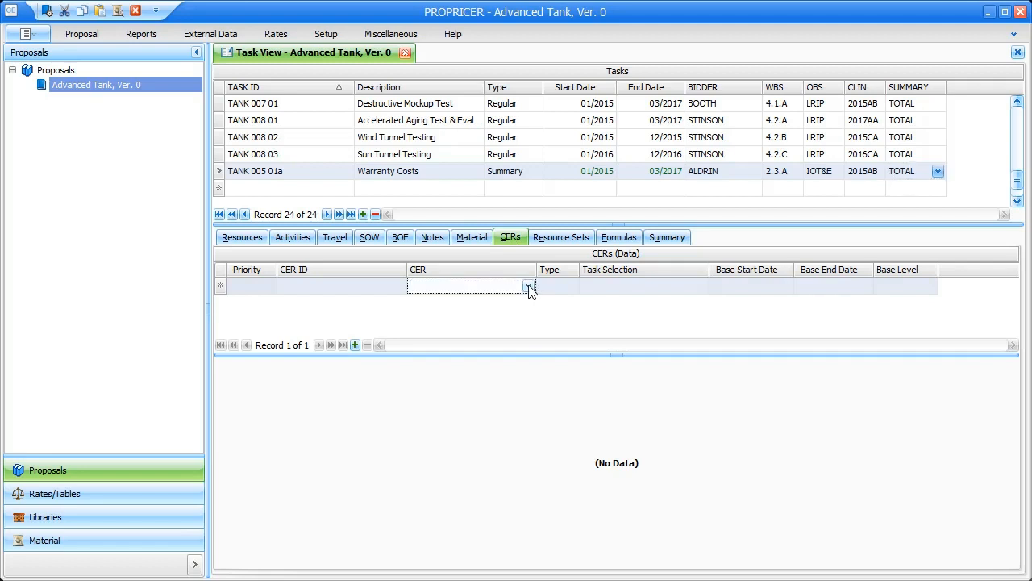
# - Attach the Warranty CER to Warranty Costs and enlarge the Bases list
pyautogui.click(529, 287)
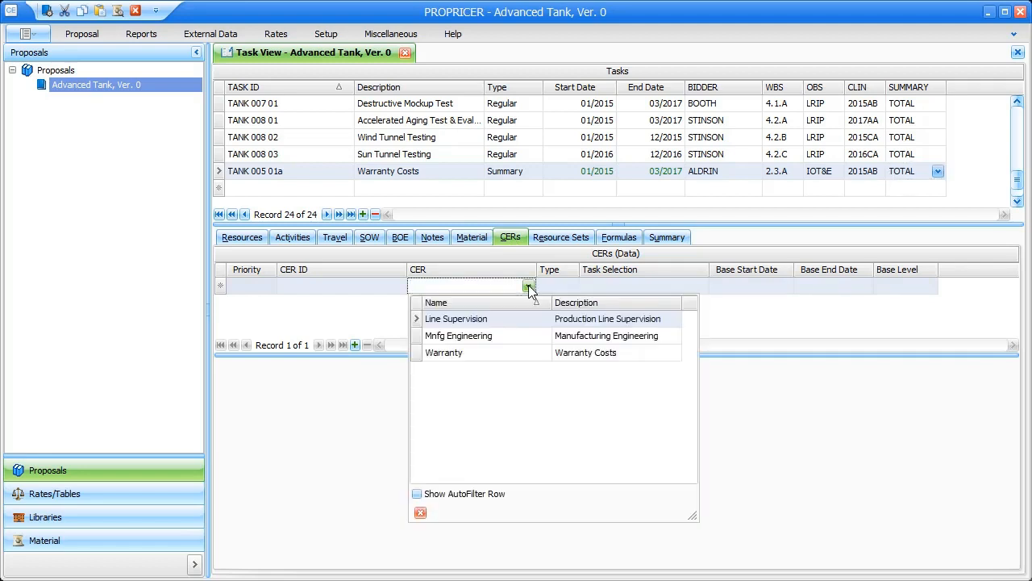
pyautogui.click(461, 352)
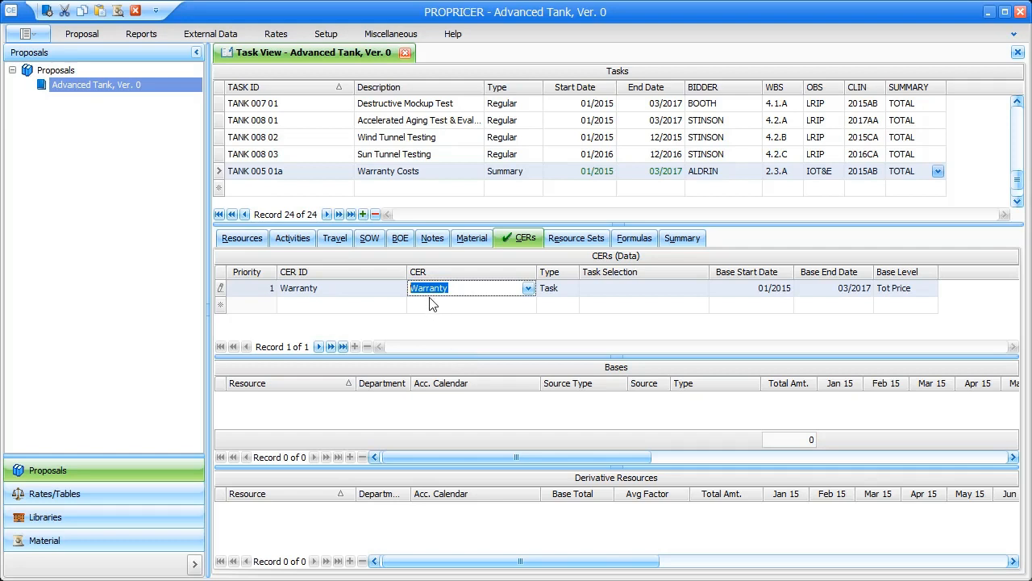
pyautogui.click(220, 288)
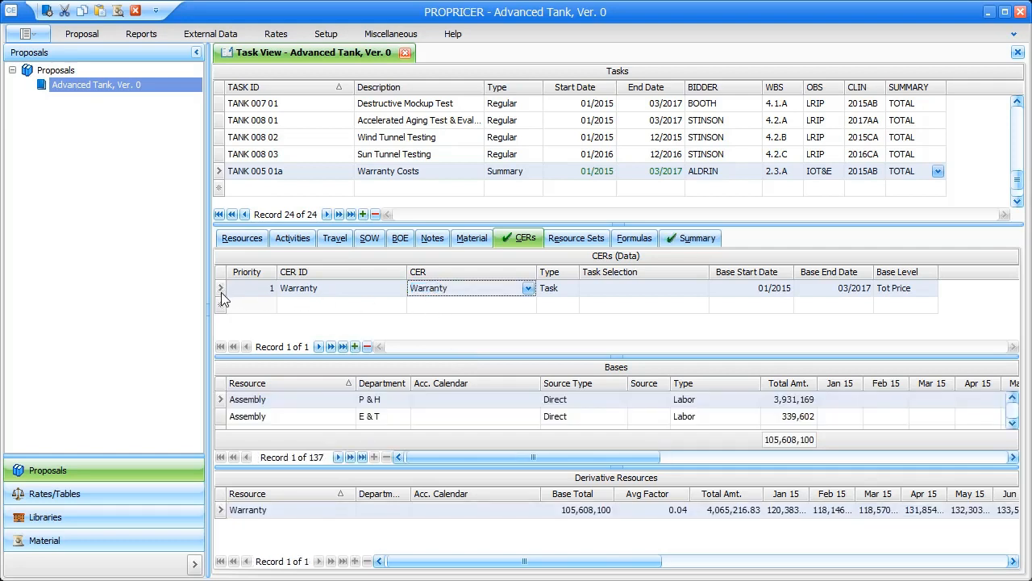
pyautogui.moveTo(618, 357); pyautogui.dragTo(616, 328)
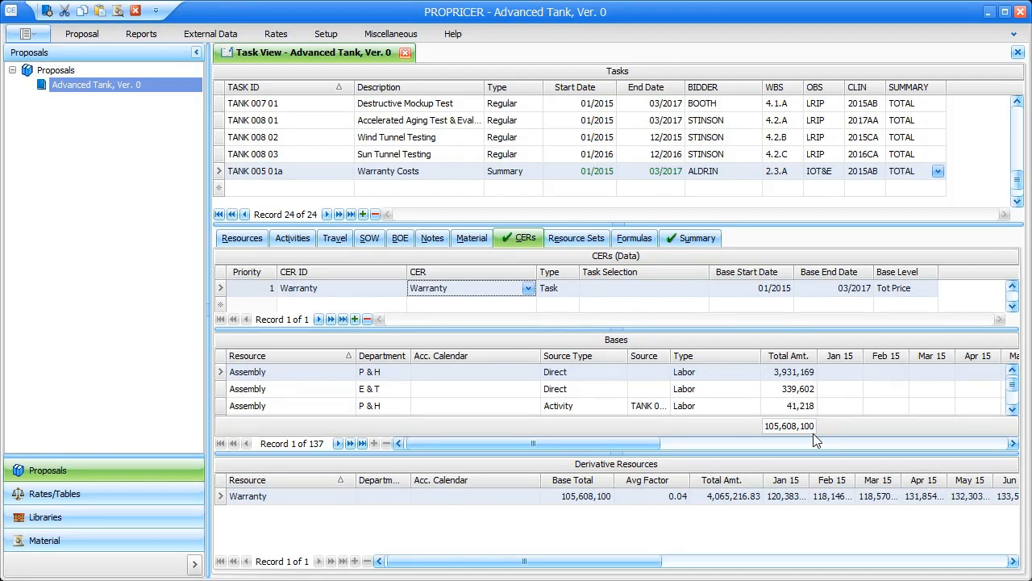
pyautogui.click(690, 289)
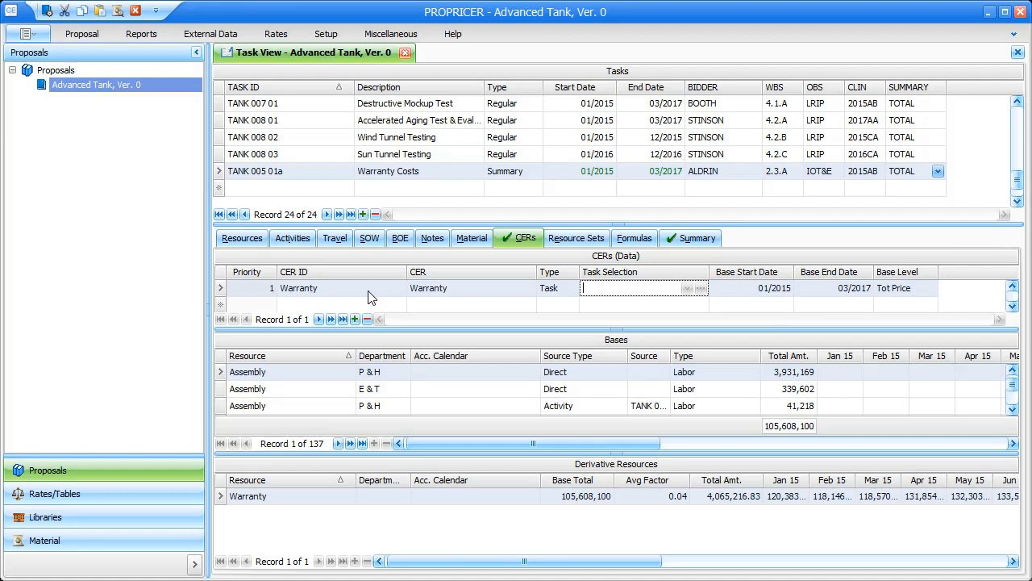
# - Switch the CERs grid display mode to Structure
pyautogui.rightClick(367, 293)
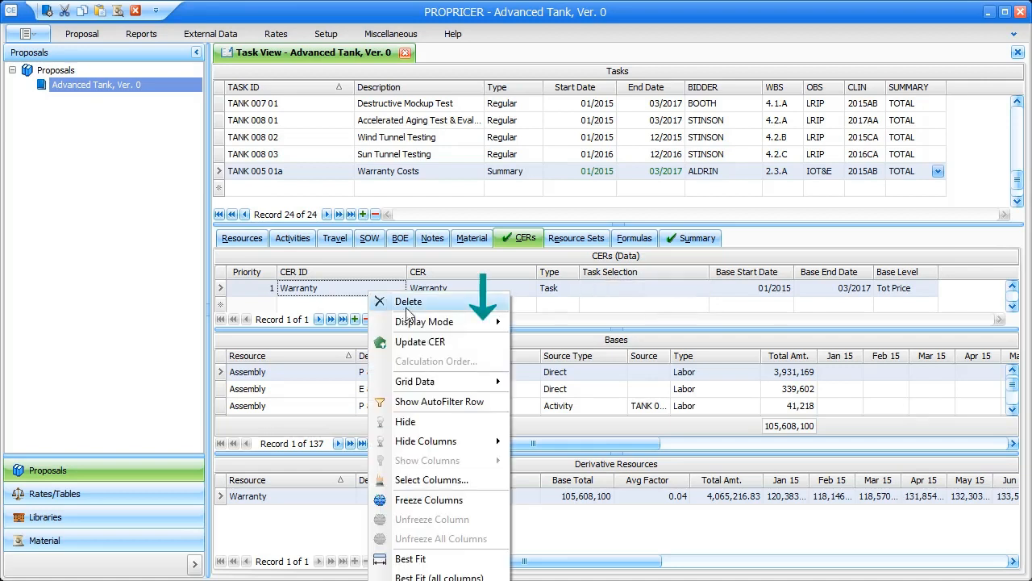
pyautogui.moveTo(475, 329)
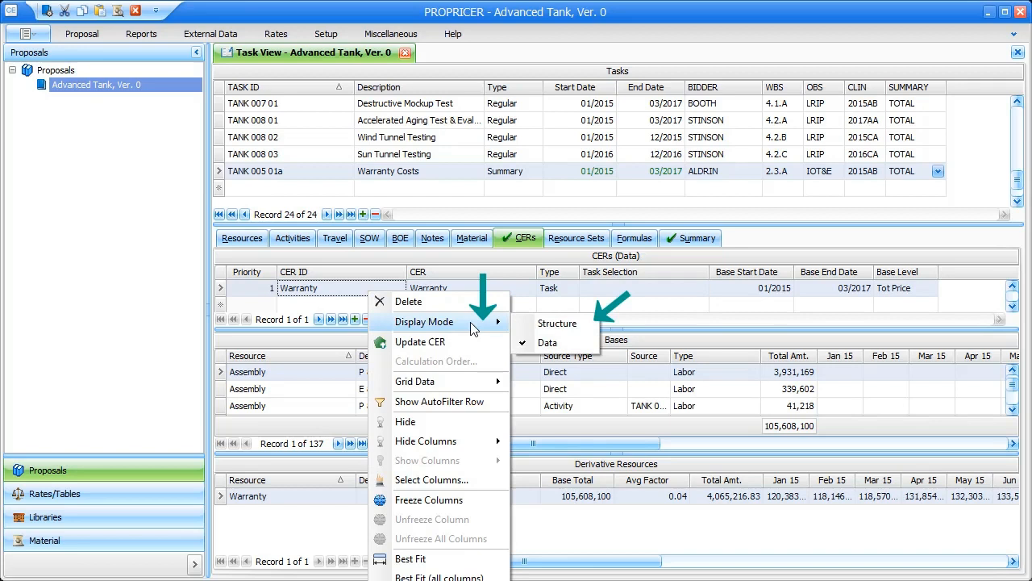
pyautogui.click(592, 327)
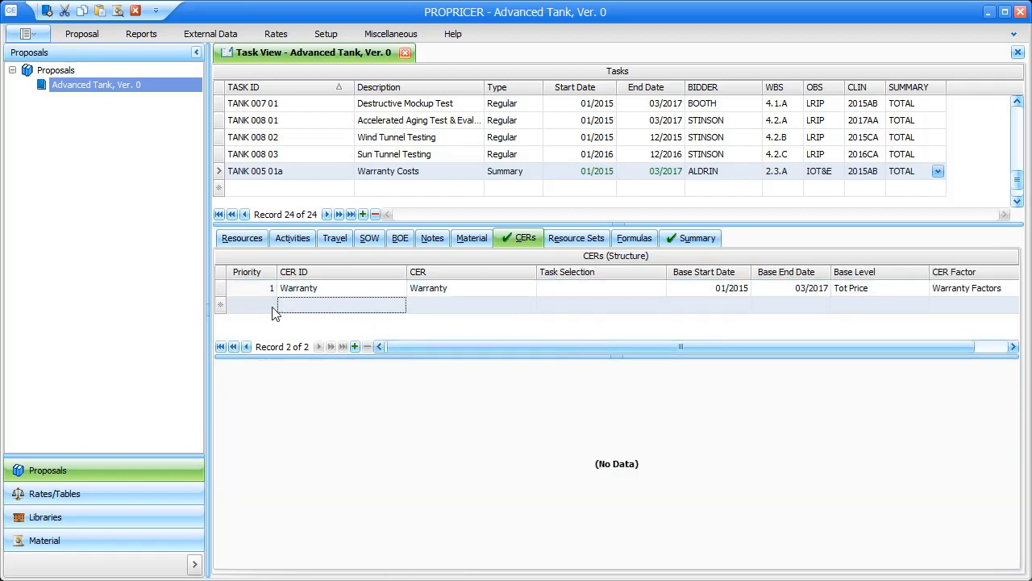
# - Set the Warranty CER's Task Selection to WBS 1.1.A and commit it
pyautogui.click(222, 290)
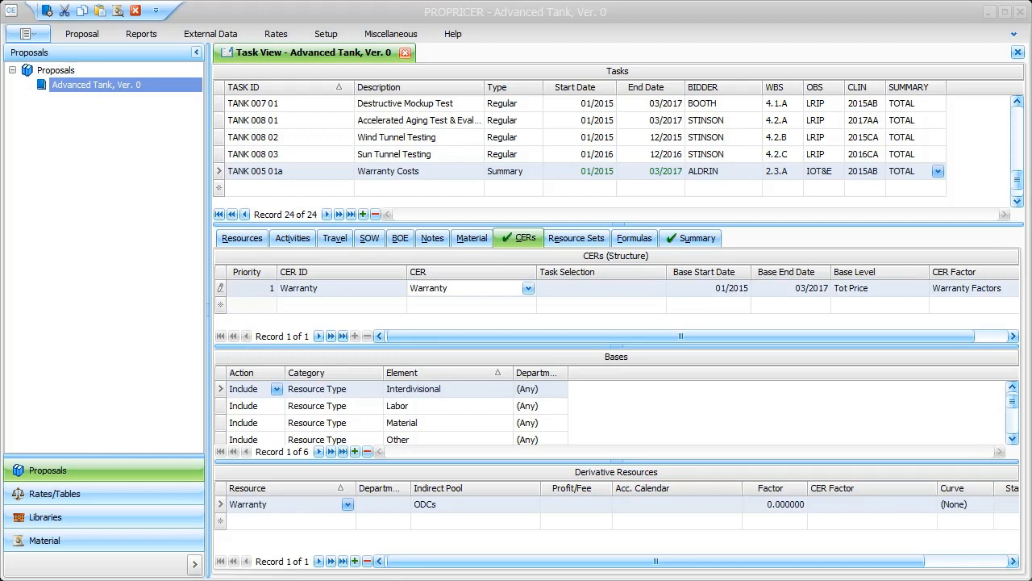
pyautogui.click(650, 293)
pyautogui.click(645, 290)
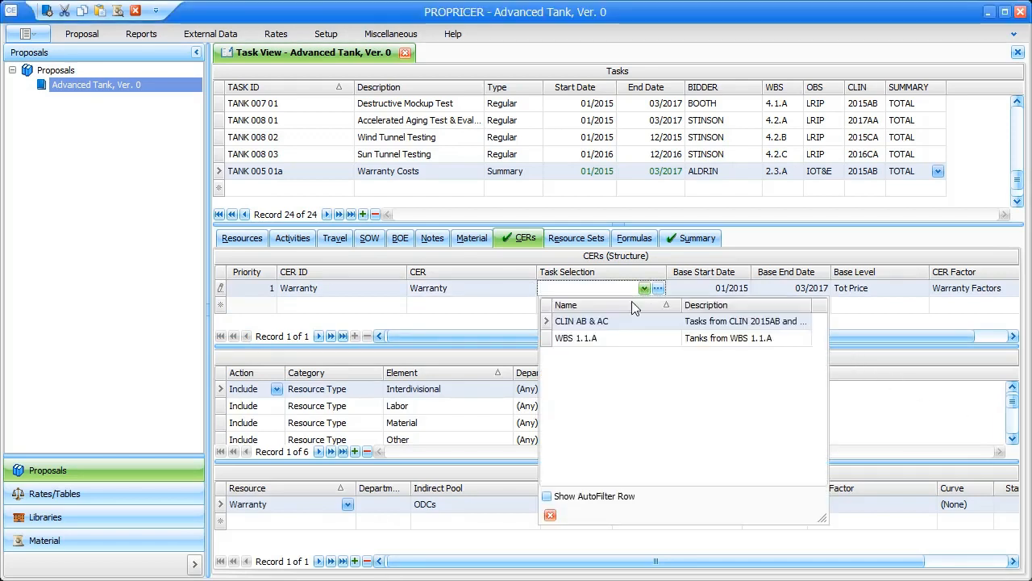
pyautogui.click(584, 339)
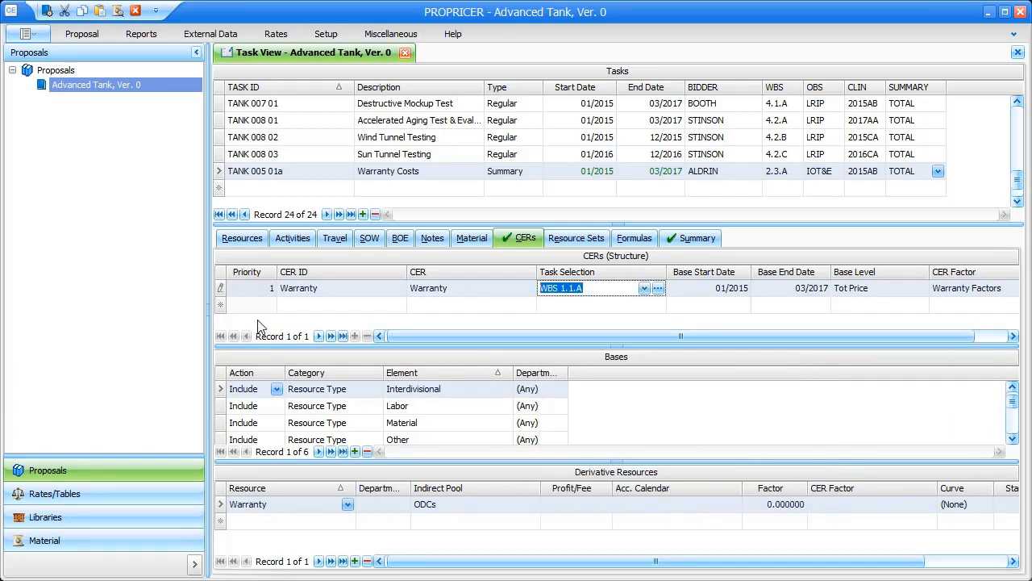
pyautogui.click(220, 288)
# - Return the CERs grid to Data view, showing Warranty at 130,393.13 on 3,434,160
pyautogui.rightClick(223, 294)
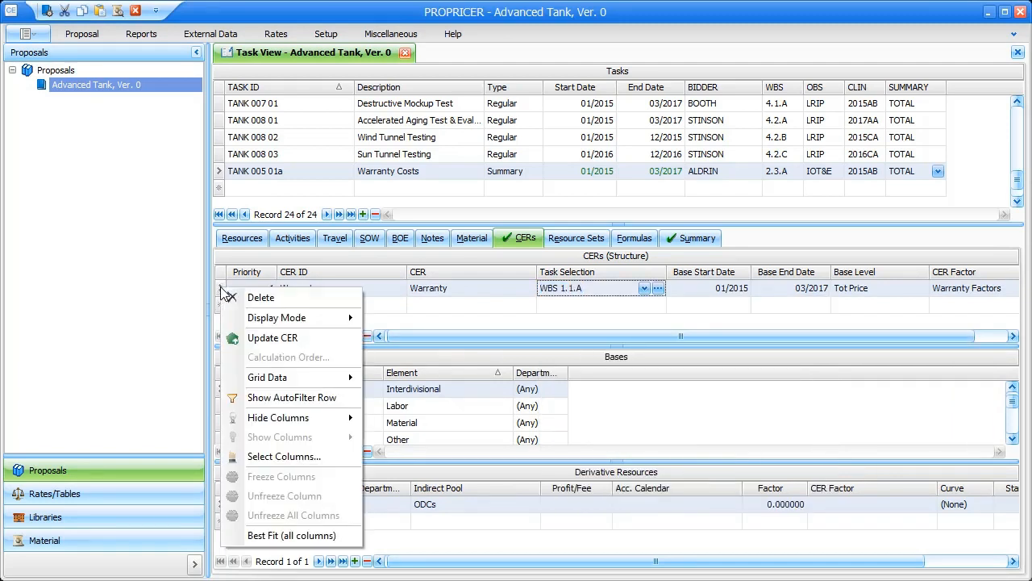
pyautogui.moveTo(343, 318)
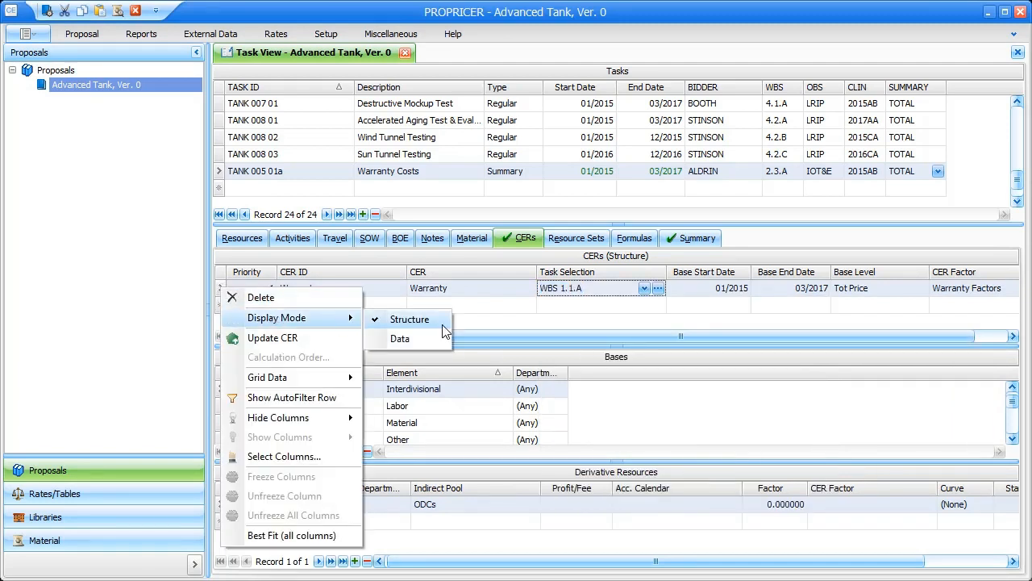
pyautogui.click(427, 338)
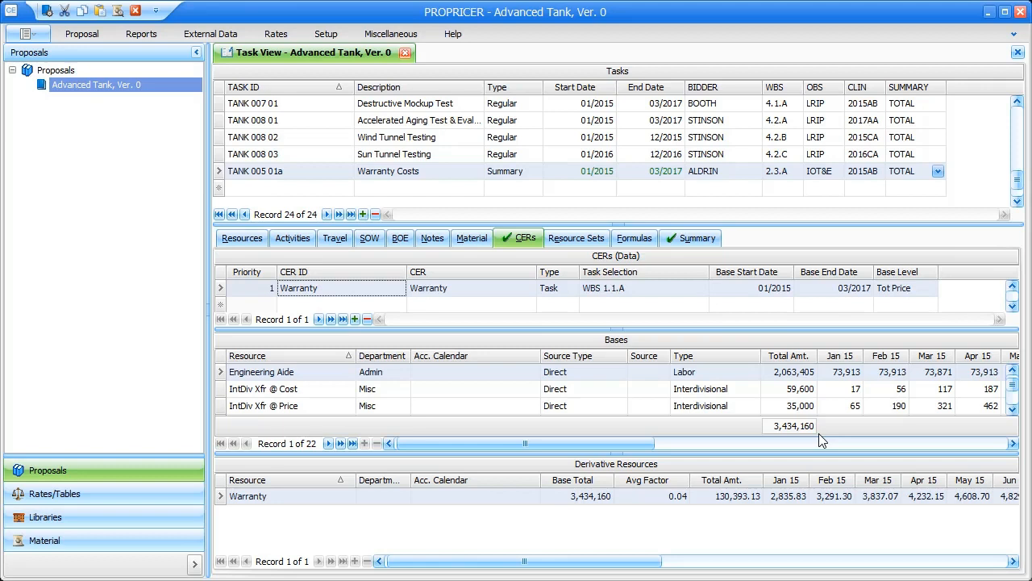
pyautogui.click(142, 36)
# - Print the Task Cost Summary report to screen, summarized by CLIN
pyautogui.click(180, 72)
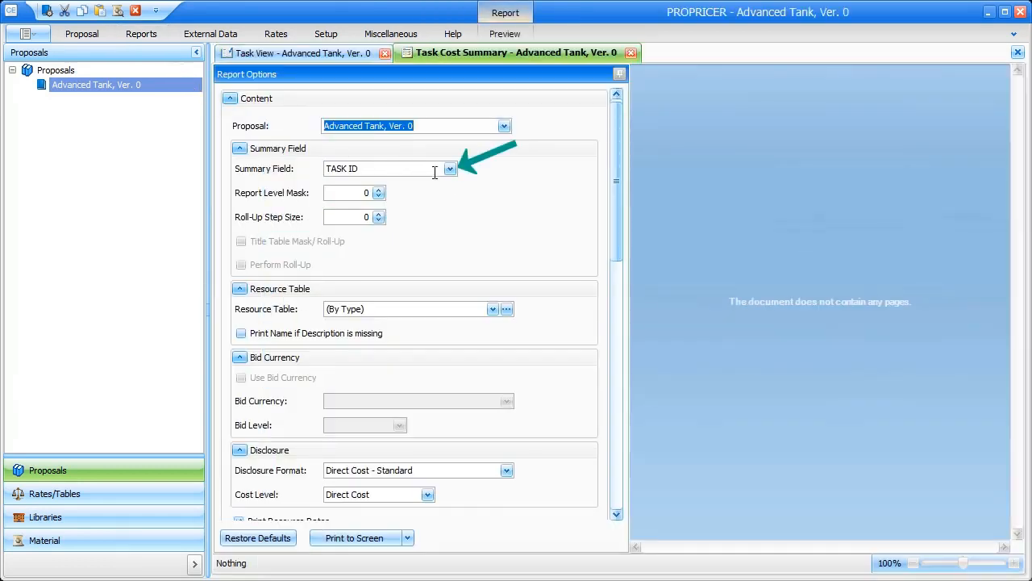
pyautogui.click(450, 169)
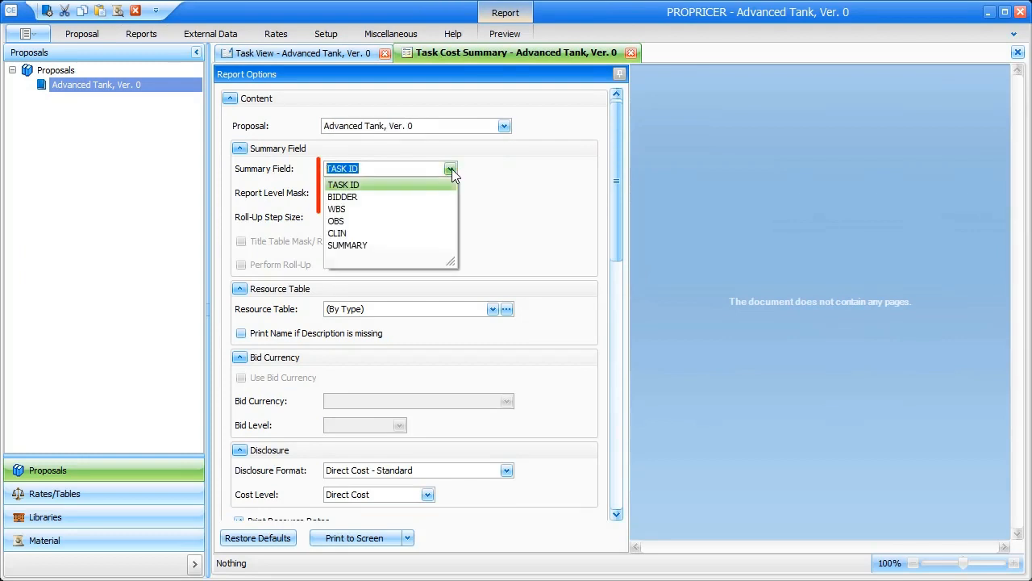
pyautogui.click(411, 233)
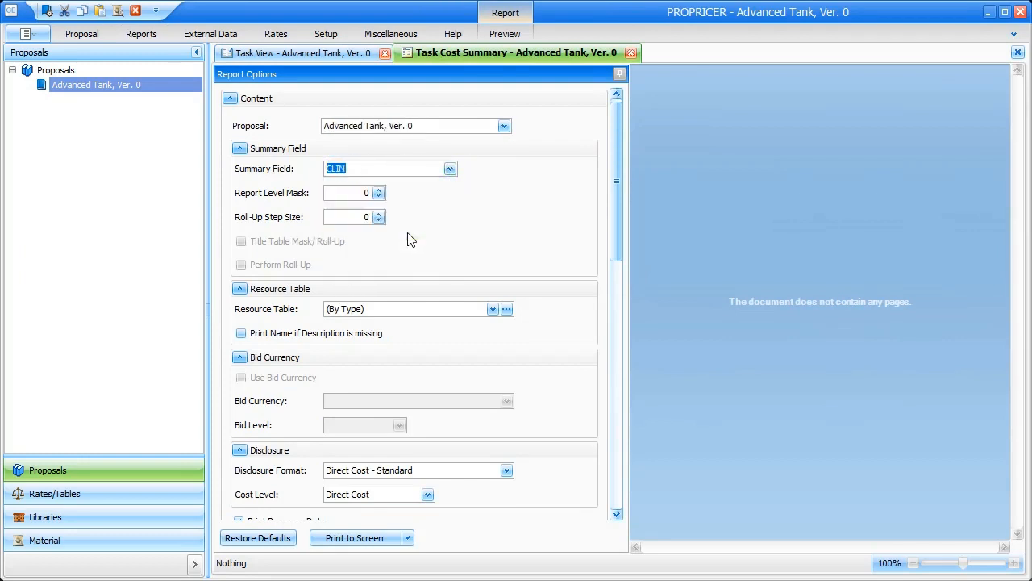
pyautogui.click(356, 538)
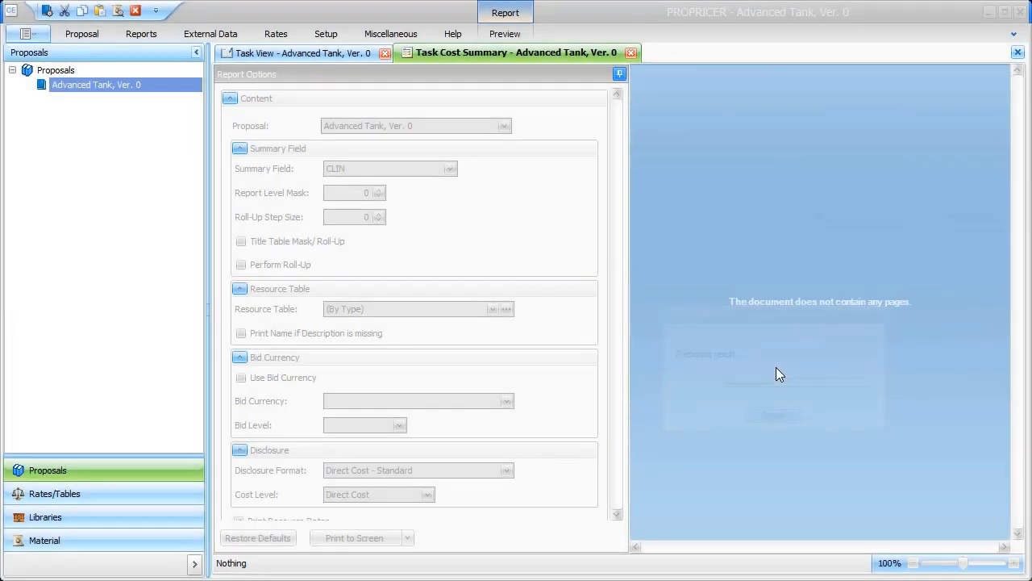
# - Check page 2 shows CLIN 2015AB's Warranty line at 130,393, then close the report and Task View
pyautogui.scroll(-5, 787, 367)
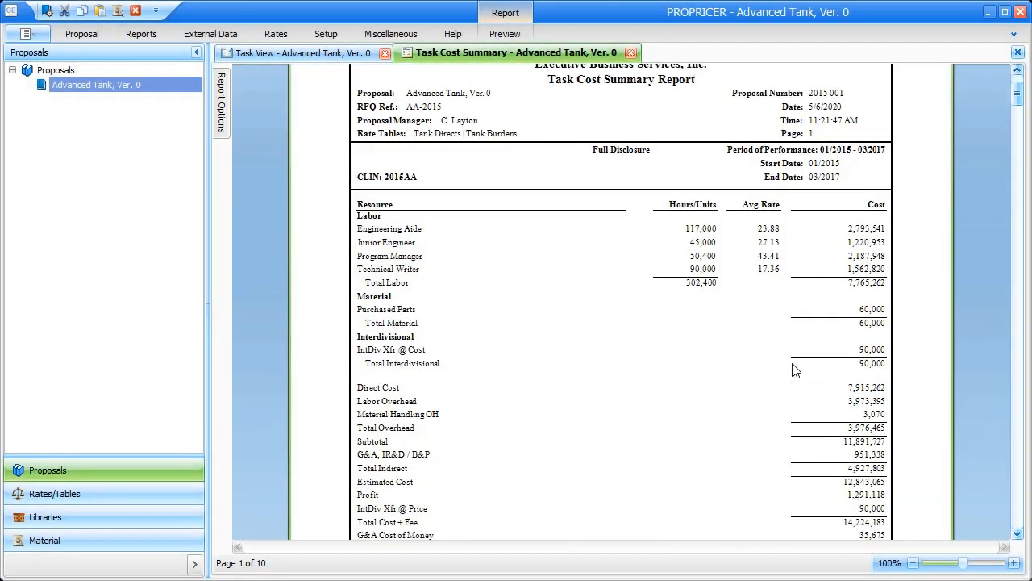
pyautogui.scroll(-9, 795, 370)
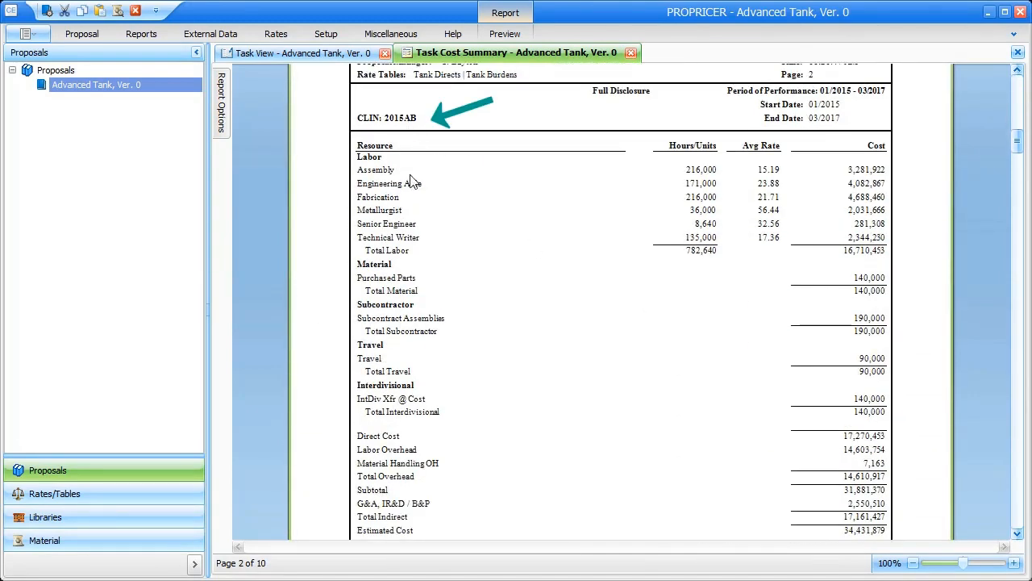
pyautogui.scroll(-1, 500, 416)
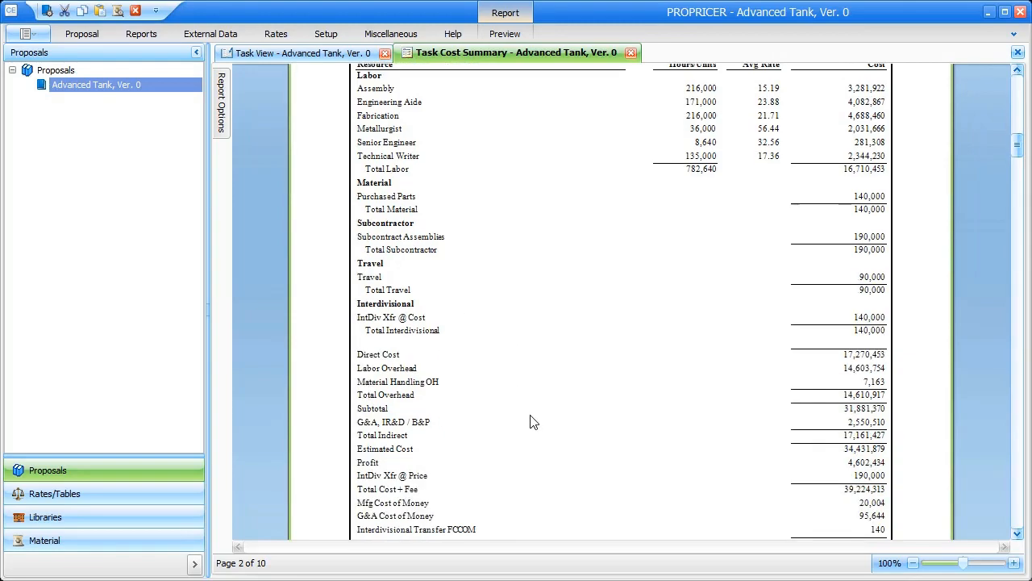
pyautogui.scroll(-1, 531, 421)
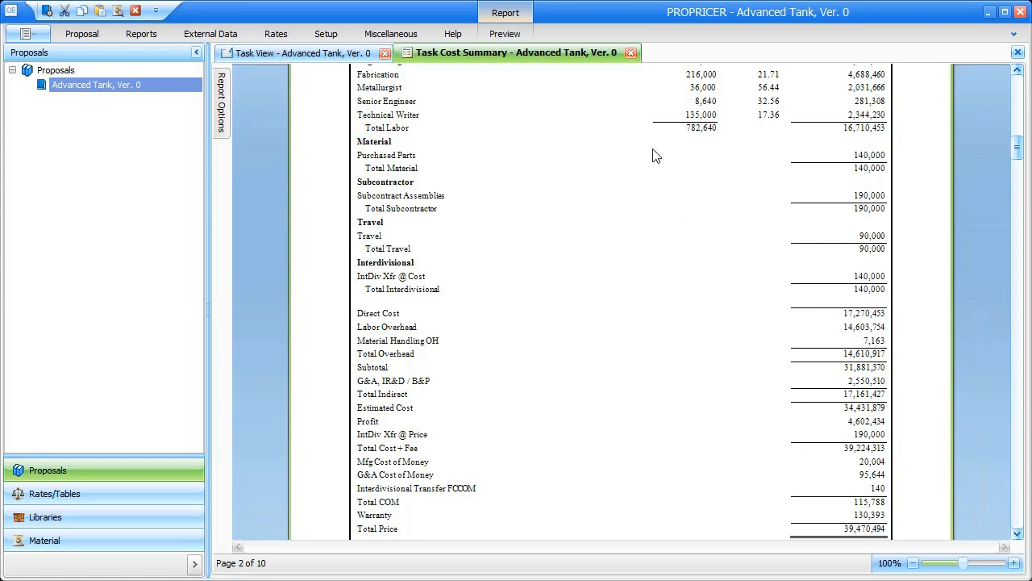
pyautogui.click(631, 53)
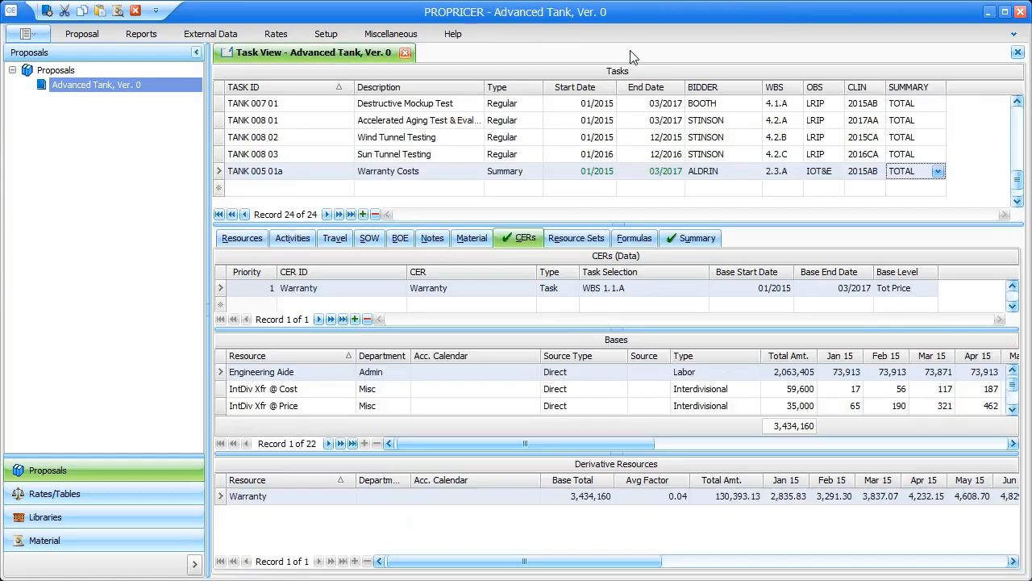
pyautogui.click(405, 53)
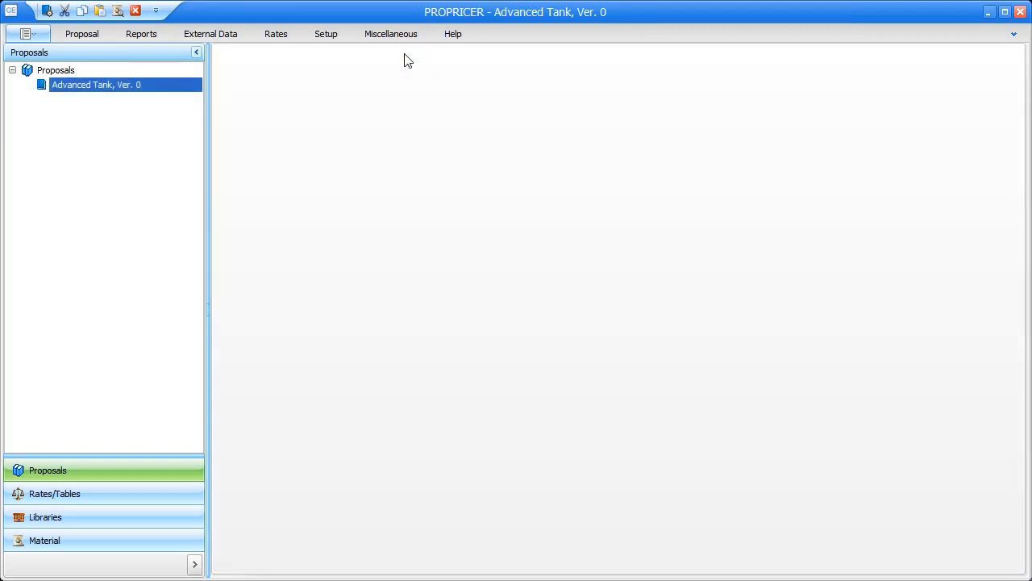